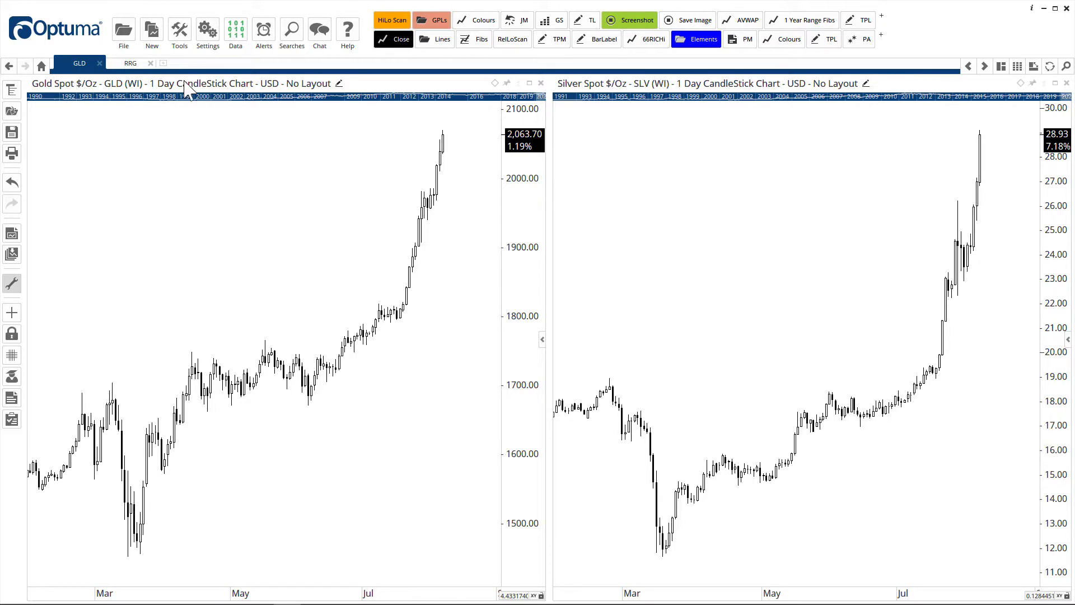
On a new page, select GLD and SLV as multiple codes and open a Relative Comparison chart.
click(163, 64)
double_click(292, 168)
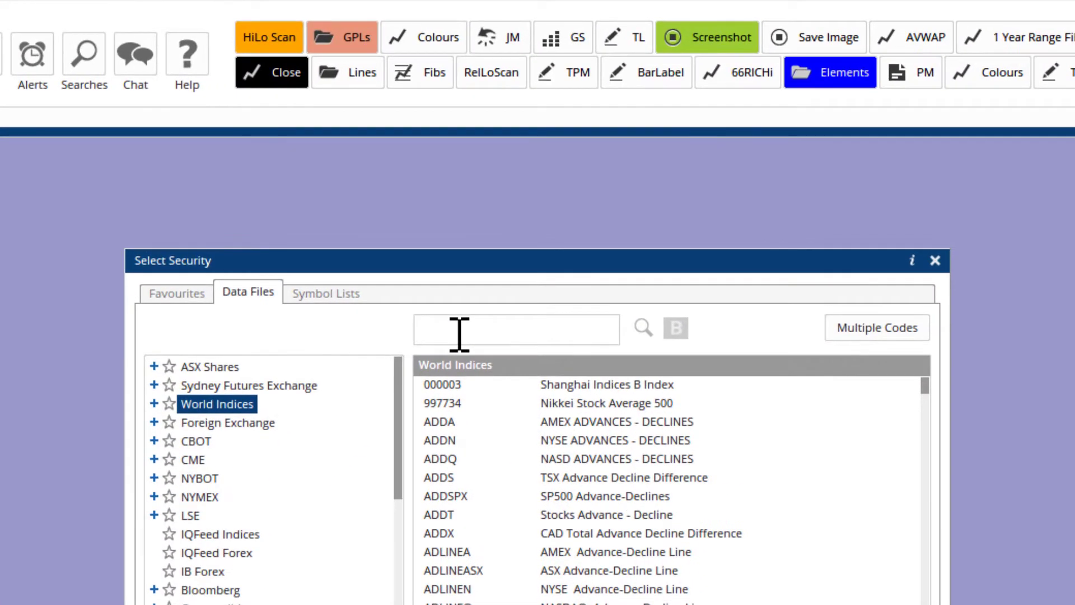
text(gld)
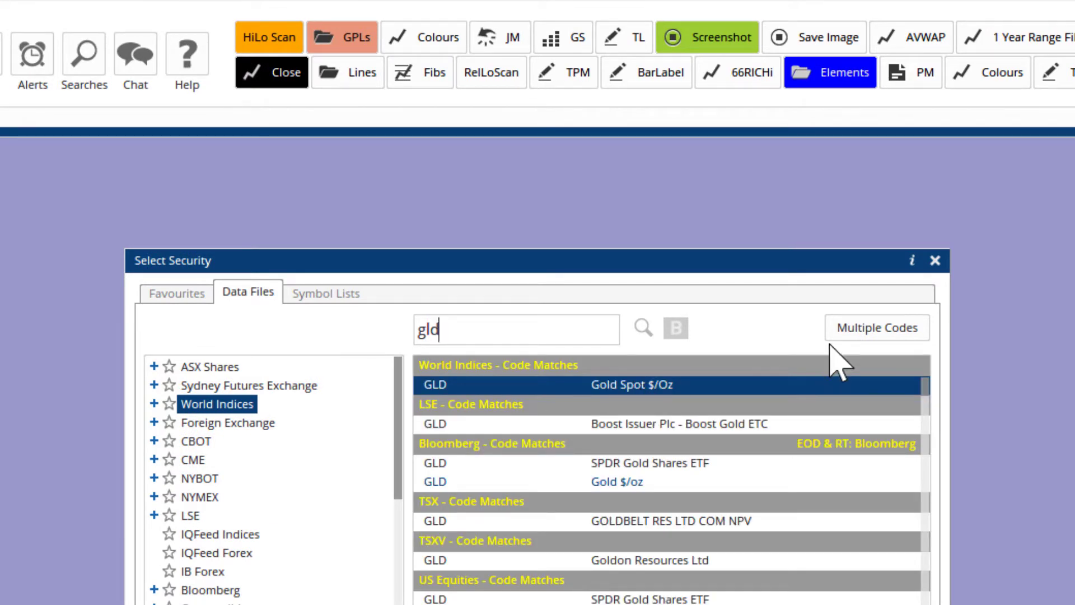
click(869, 330)
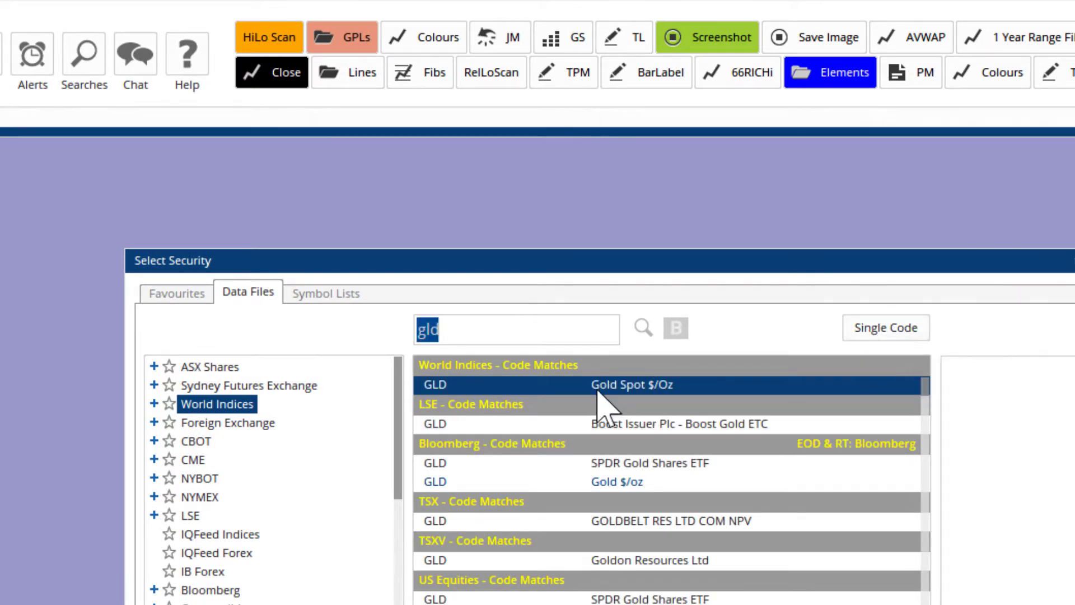
double_click(505, 334)
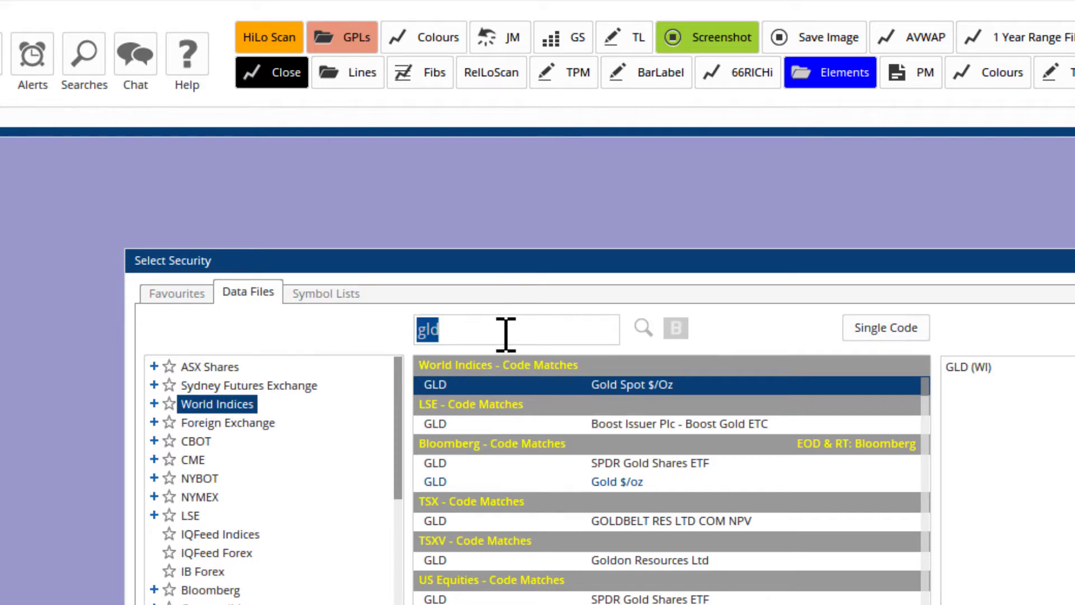
text(slv)
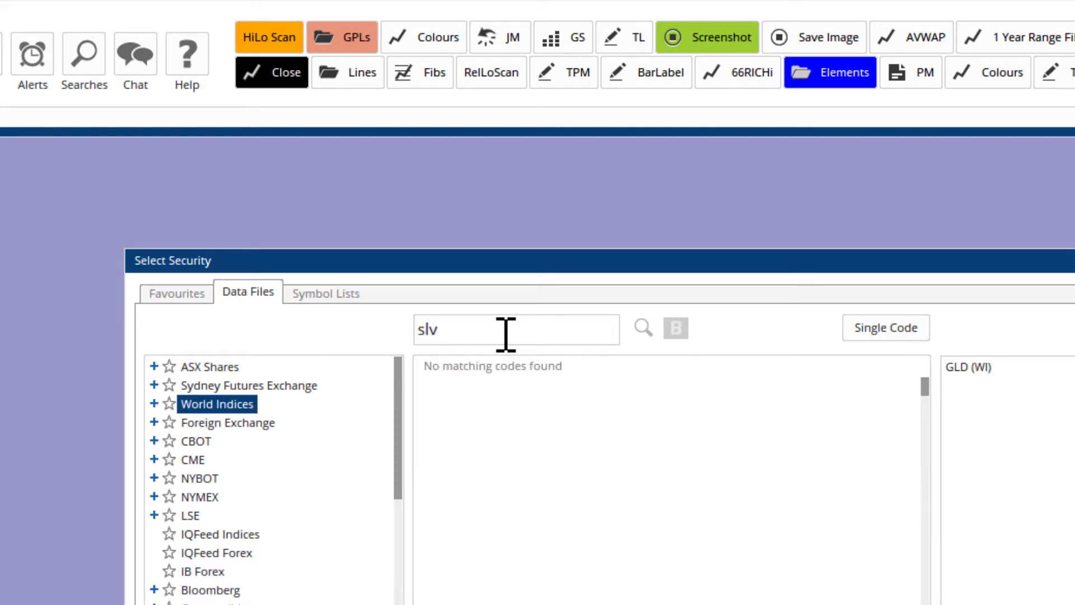
double_click(495, 385)
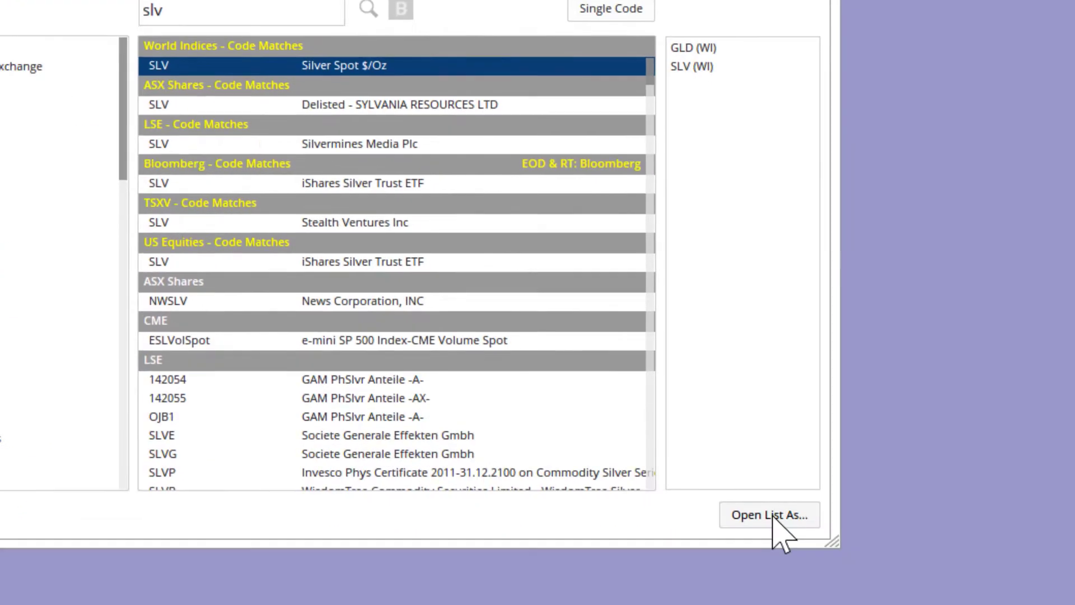
click(773, 514)
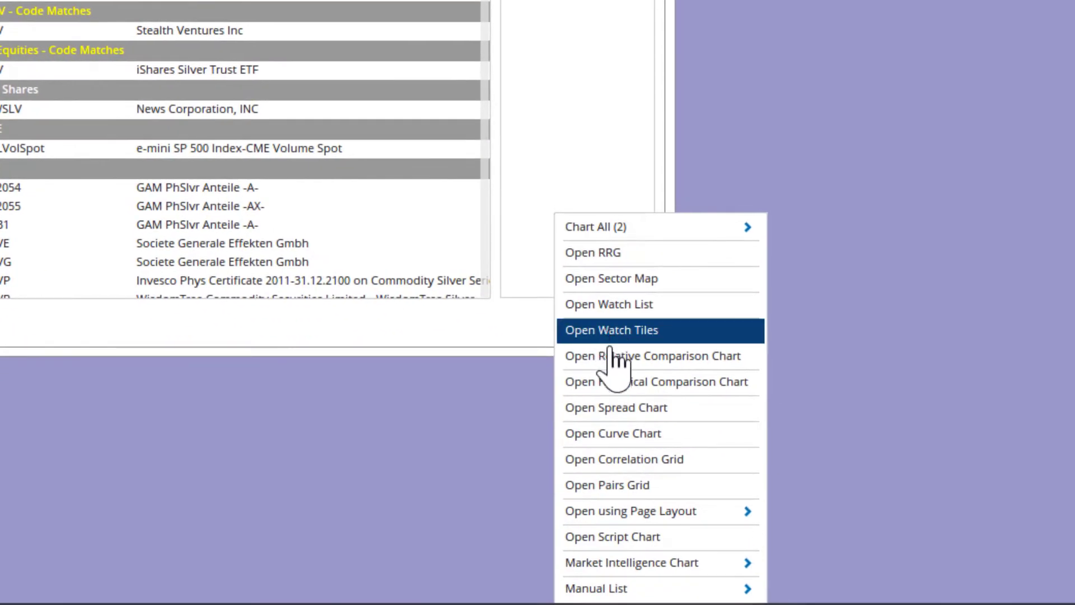
click(610, 361)
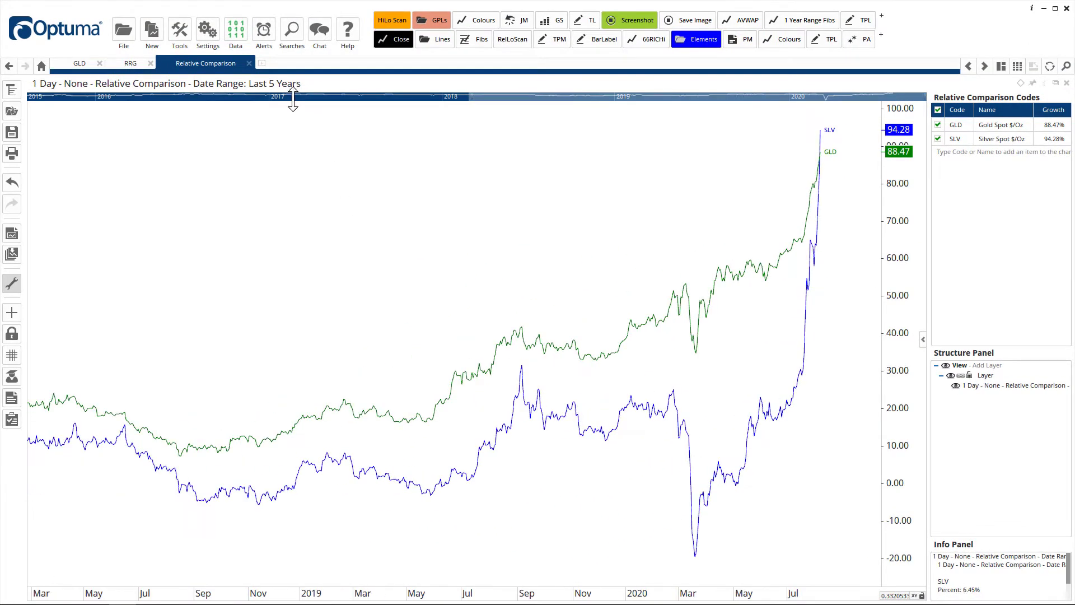
Set the GLD vs SLV comparison chart's date range to Last Year.
click(282, 87)
click(266, 169)
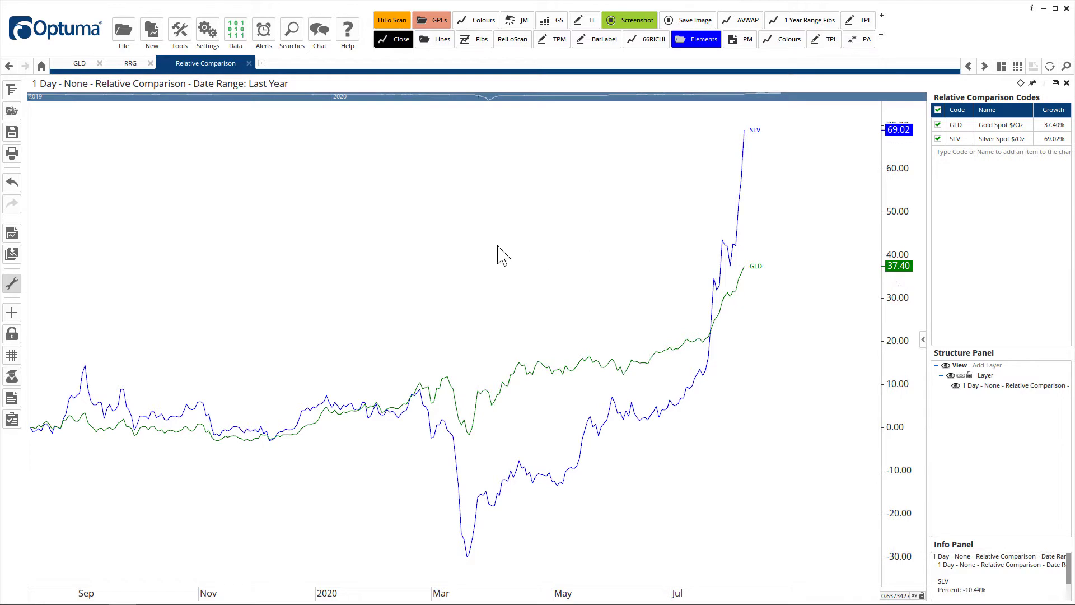
click(275, 84)
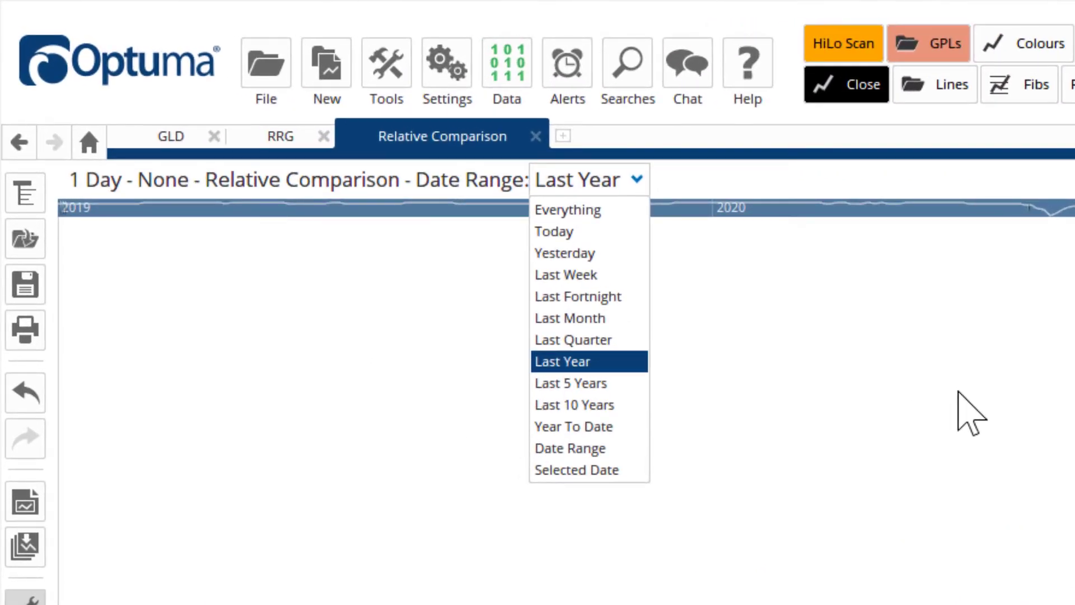
click(860, 386)
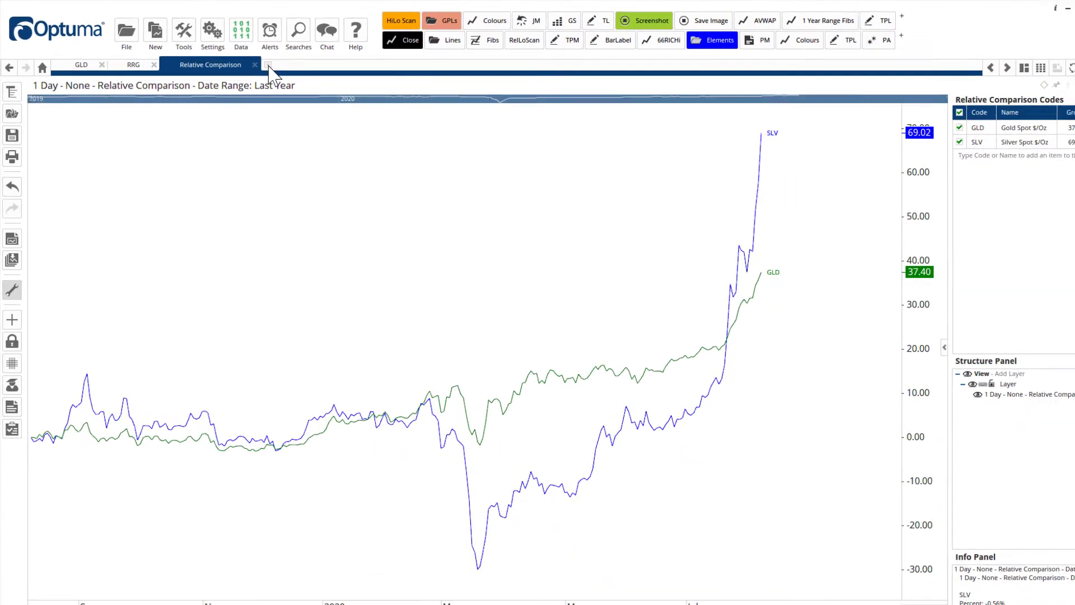
On another new page, open the Gold Spot $/Oz (GLD) 1 Day candlestick chart.
click(262, 64)
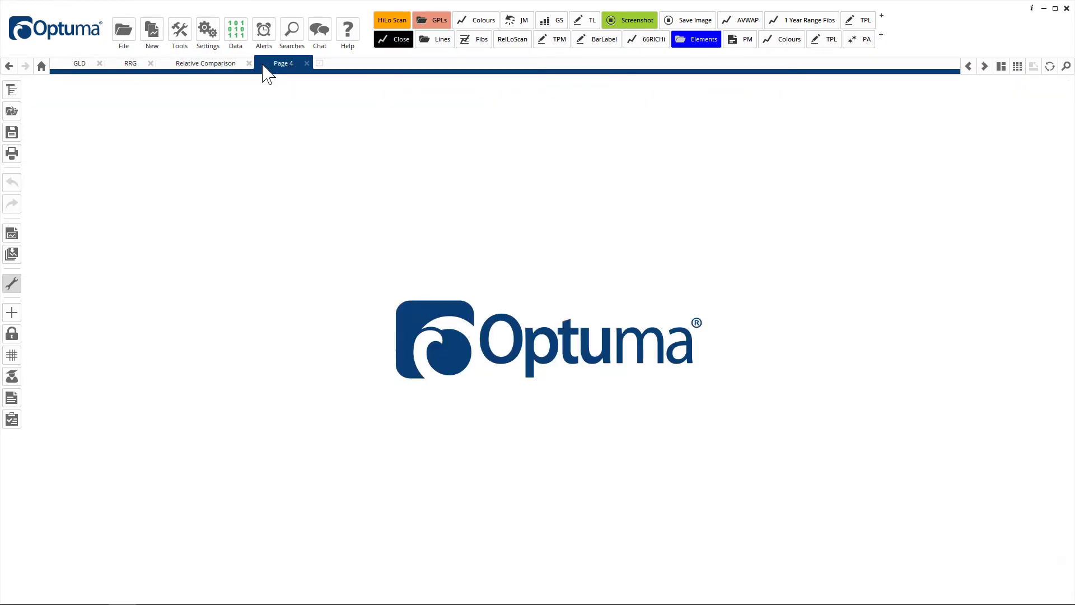
double_click(383, 207)
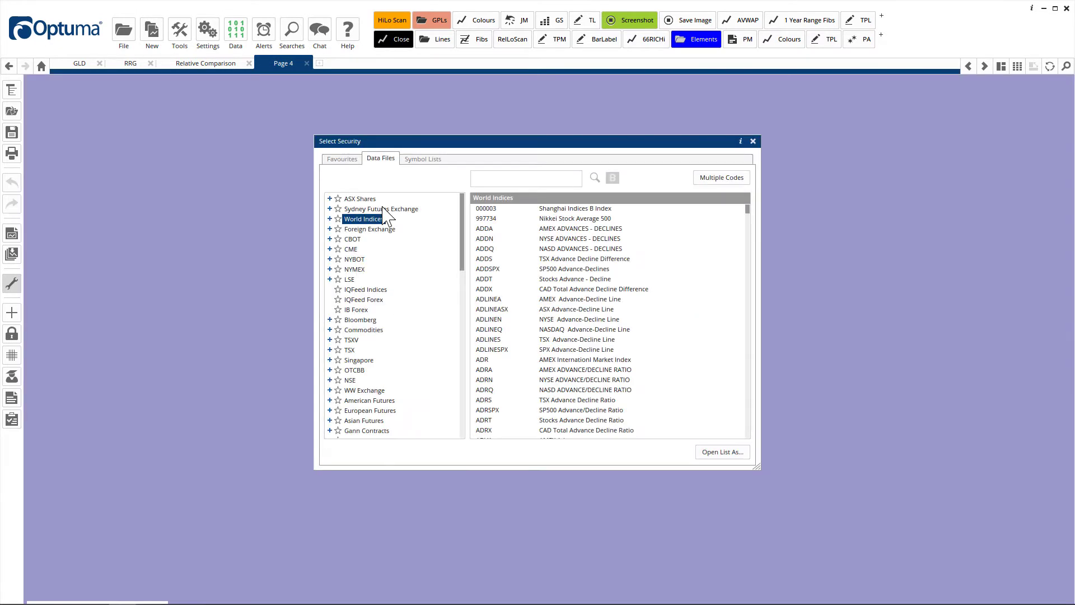
text(gl)
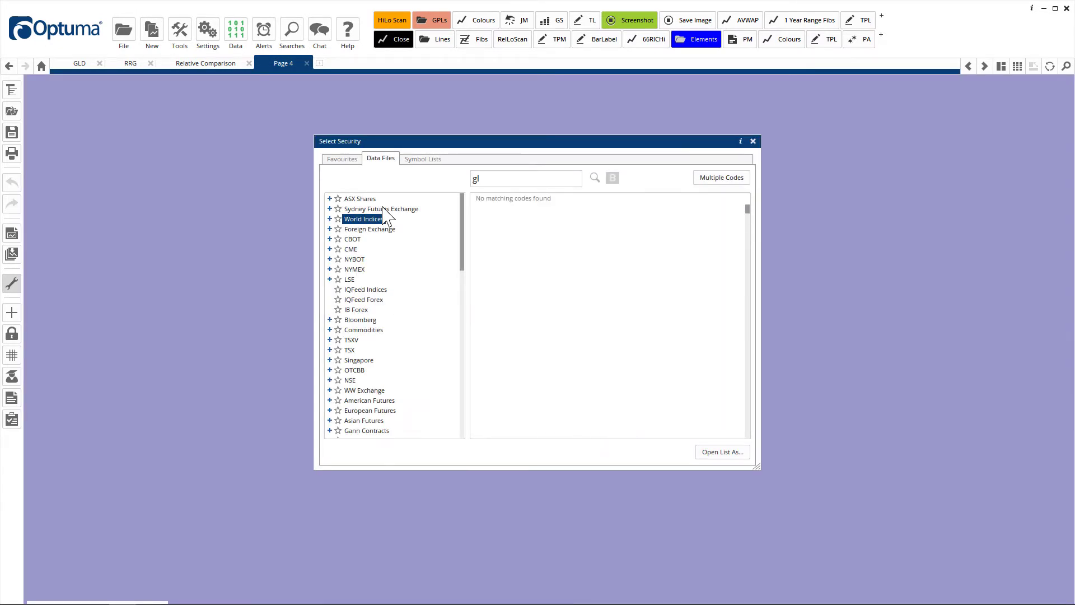
text(d)
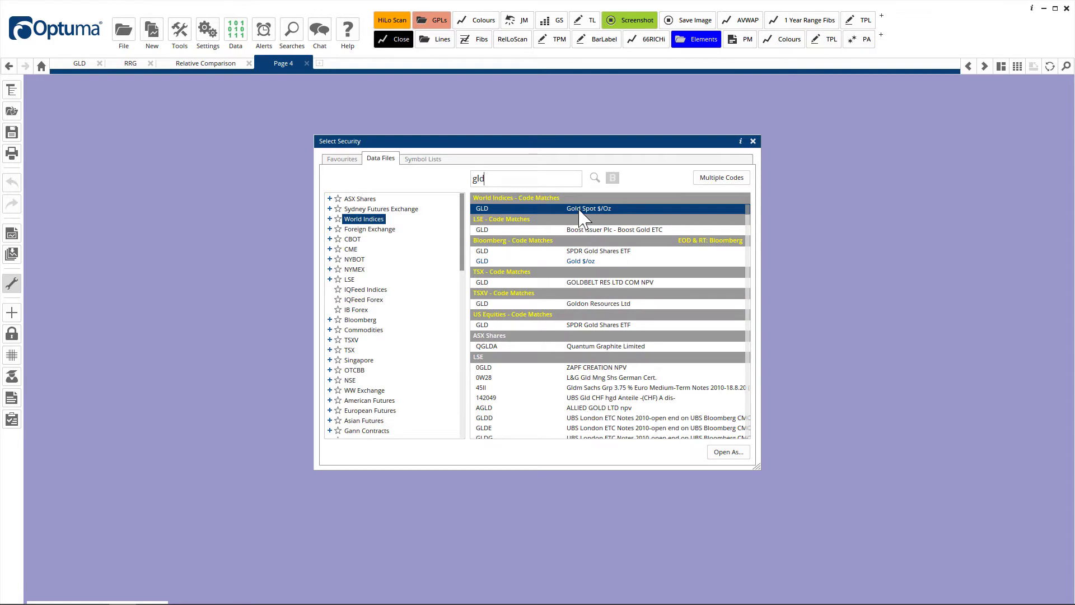
double_click(579, 211)
right_click(544, 231)
click(557, 225)
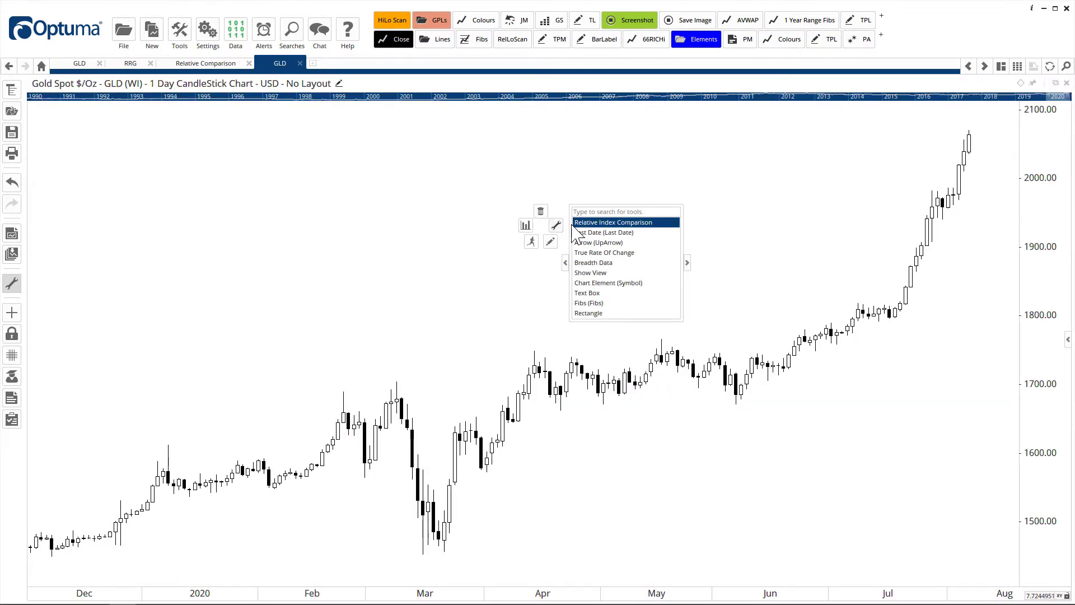
Add a Relative Index Comparison panel to GLD with Silver Spot SLV as the comparison index.
click(603, 224)
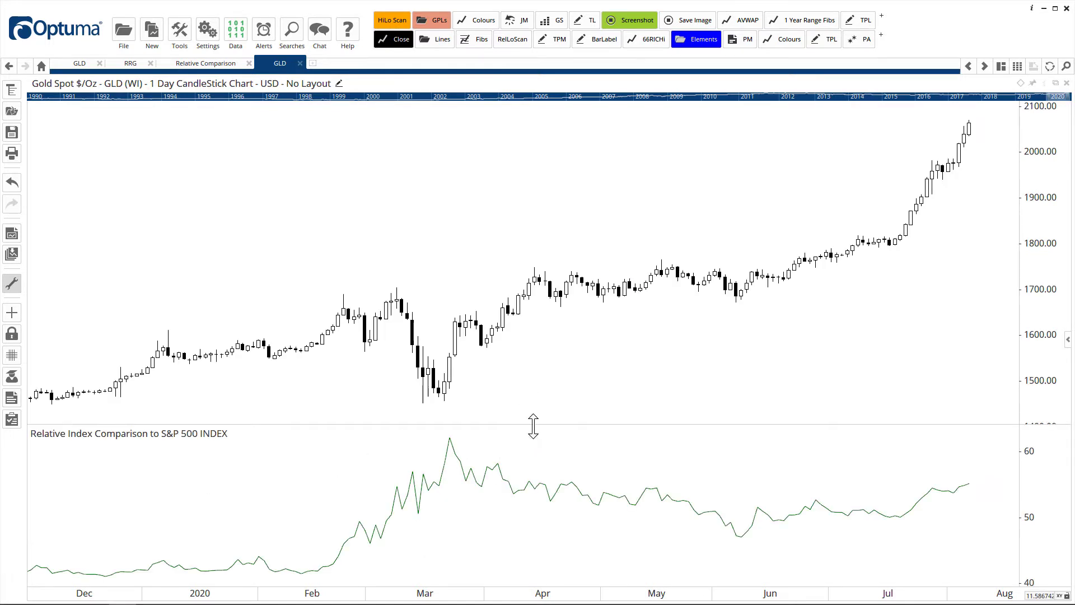
drag(535, 412, 547, 344)
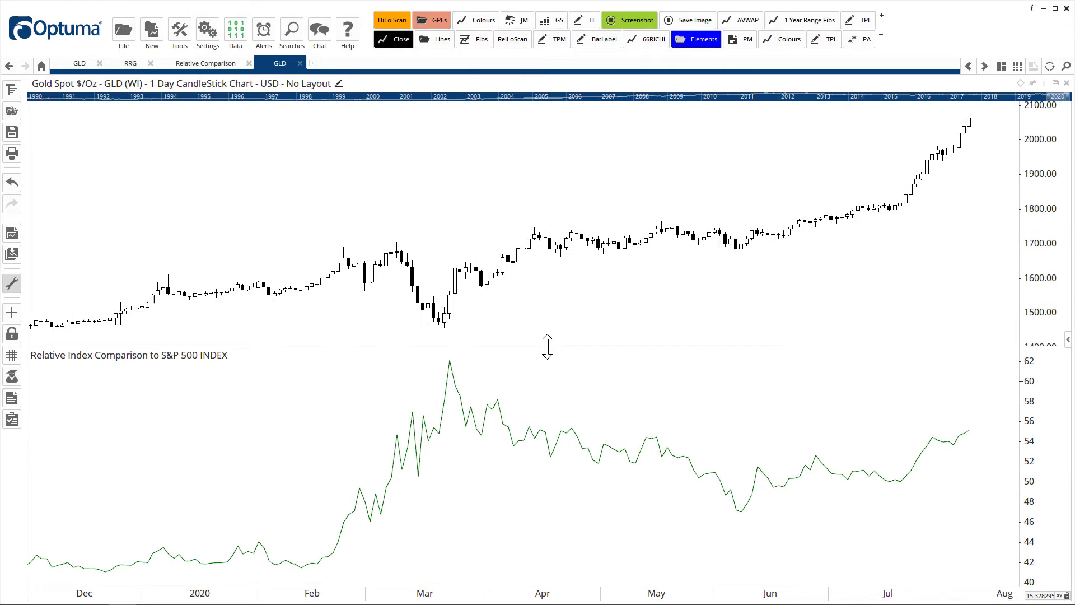
click(450, 362)
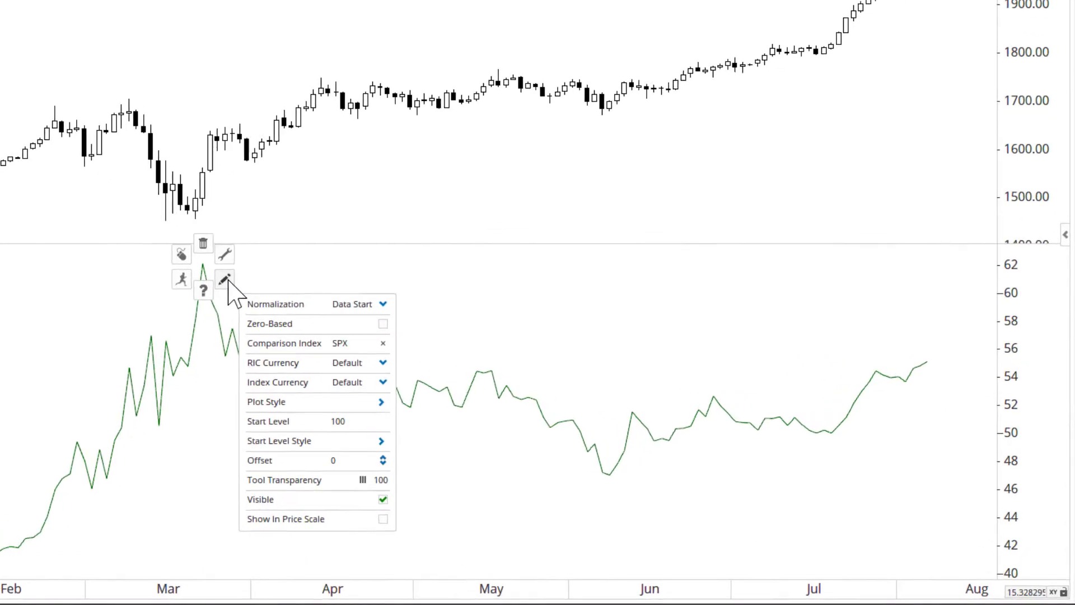
click(318, 331)
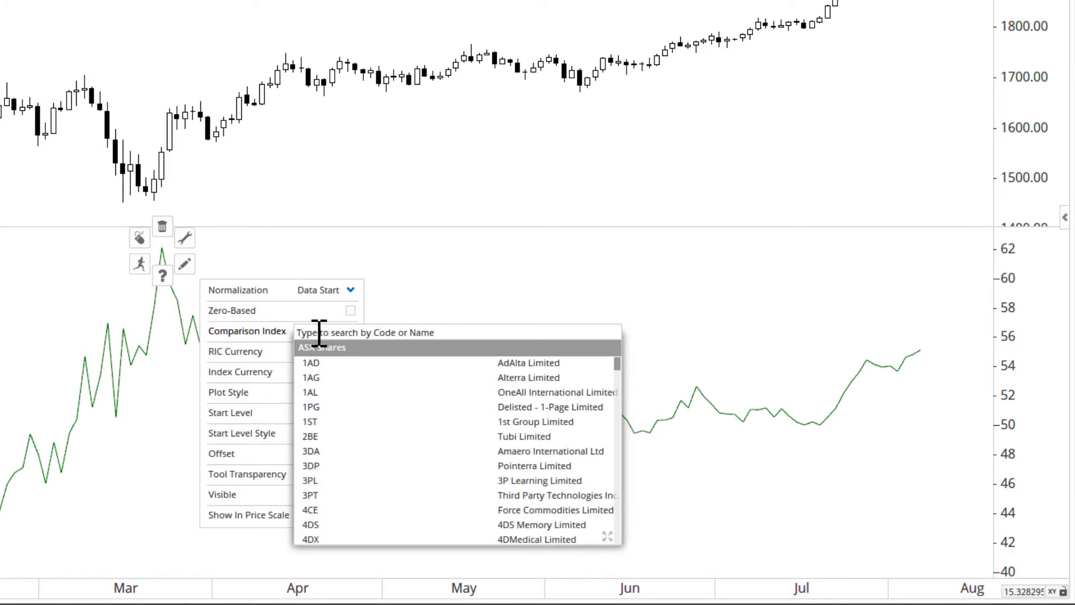
text(slv)
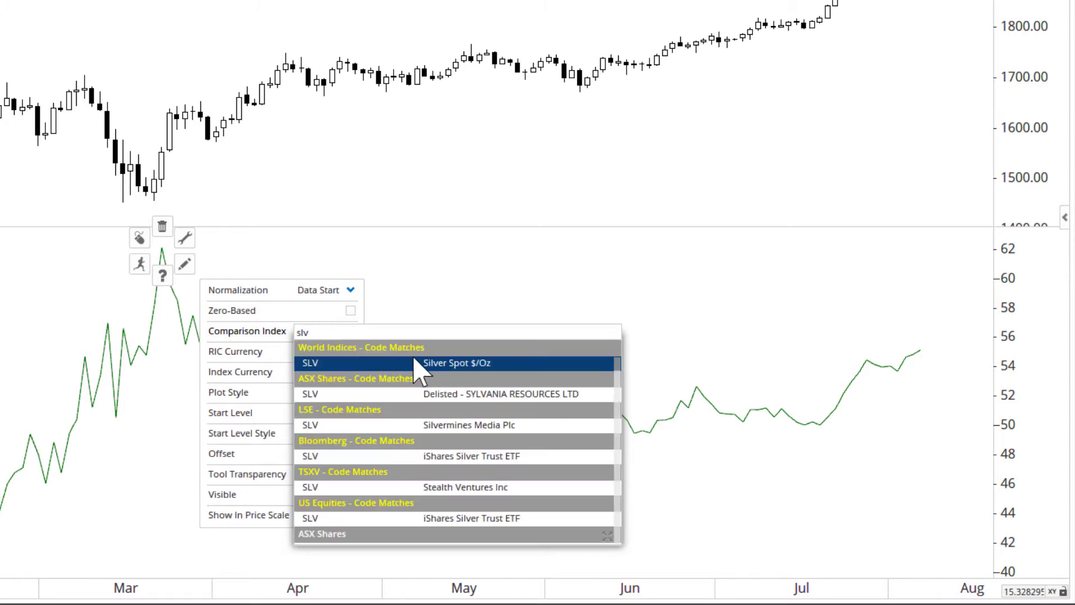
click(442, 364)
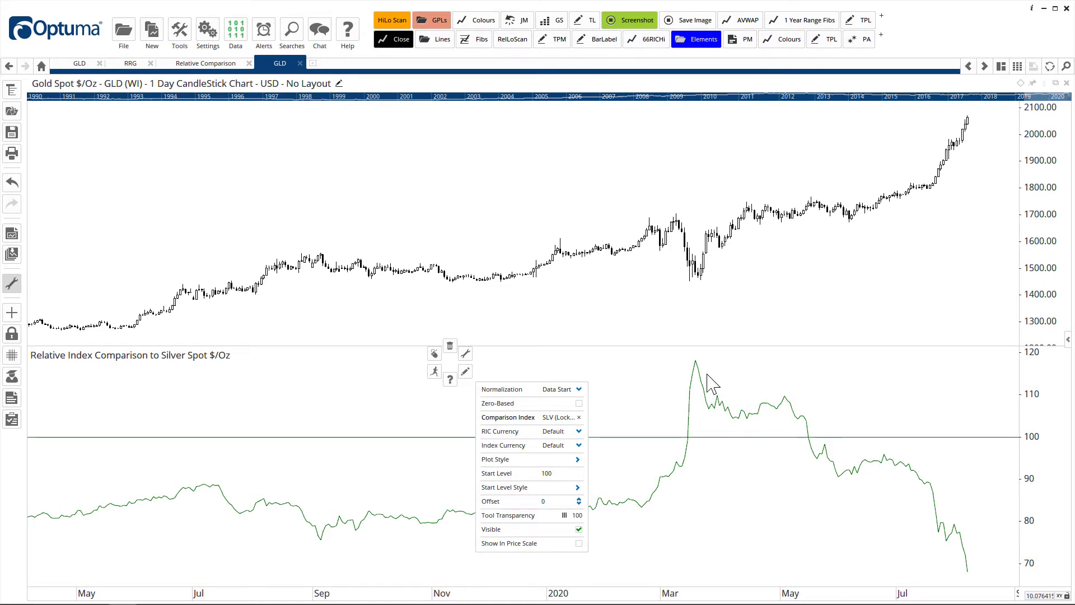
Glance at the Relative Comparison tab, return to GLD, and add blank Page 5.
click(207, 65)
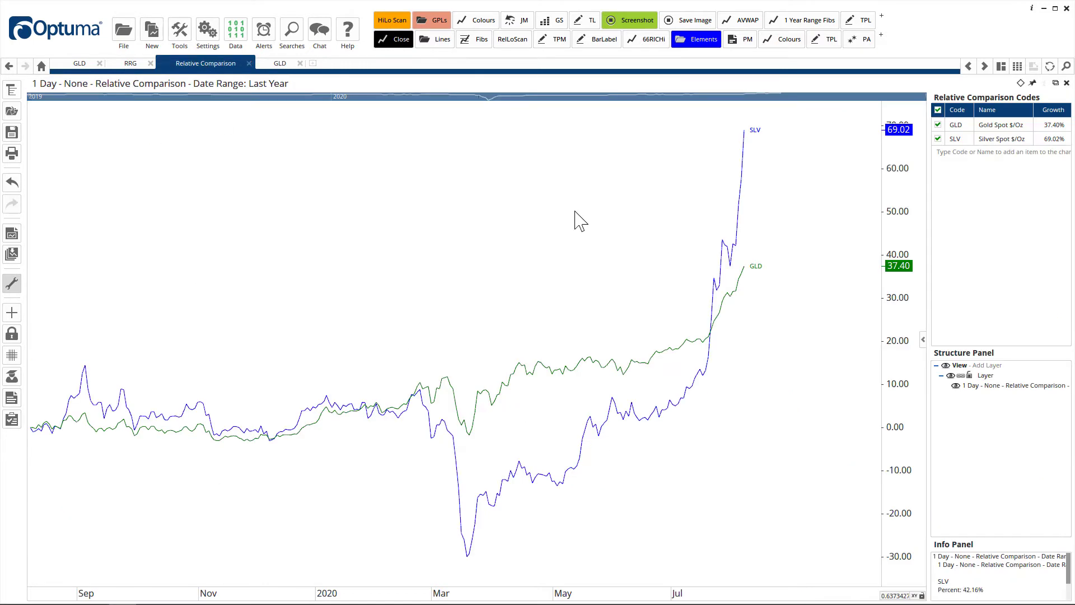
click(281, 64)
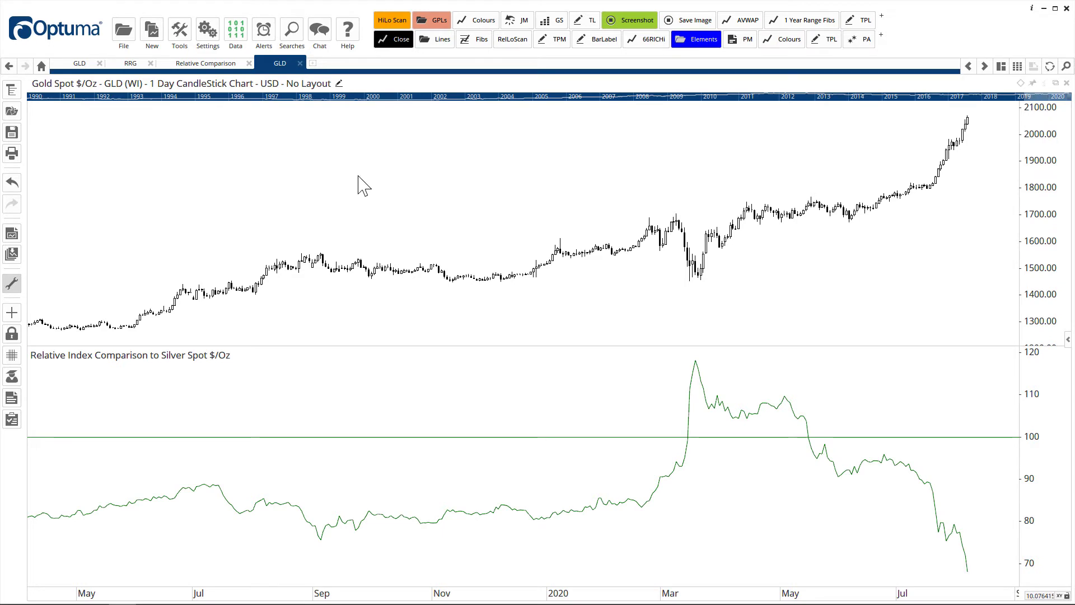
click(313, 63)
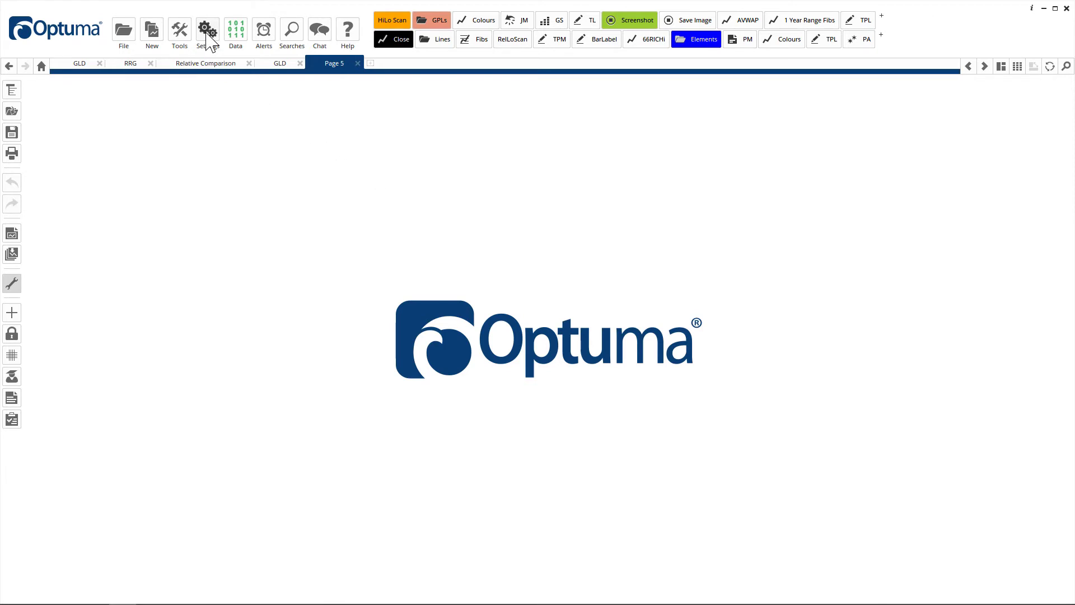
Chart the GLD/SLV custom code from Data > Custom Codes.
click(236, 39)
click(243, 149)
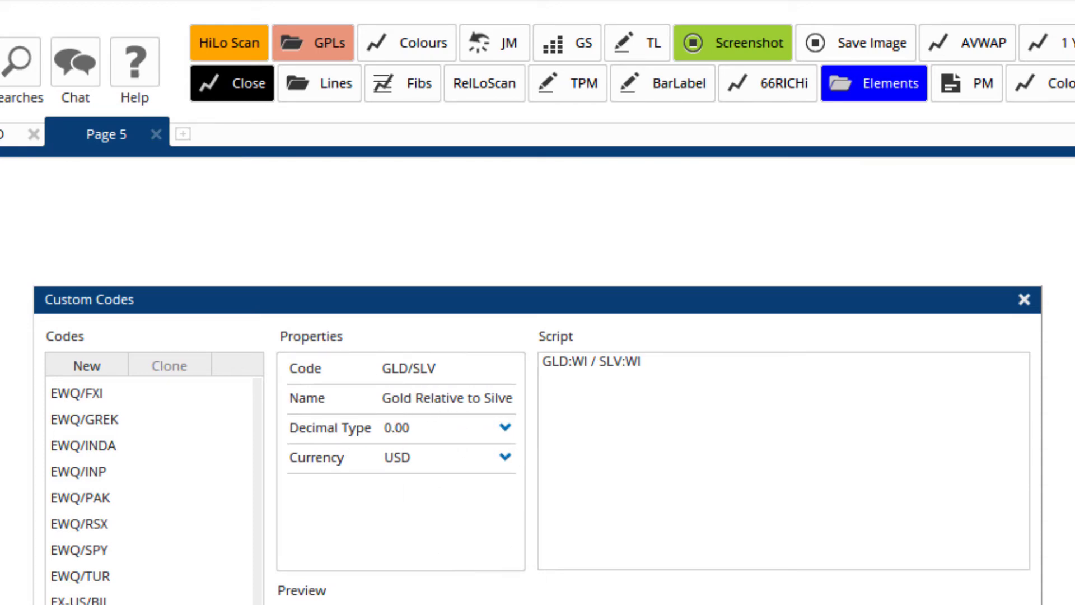
click(746, 459)
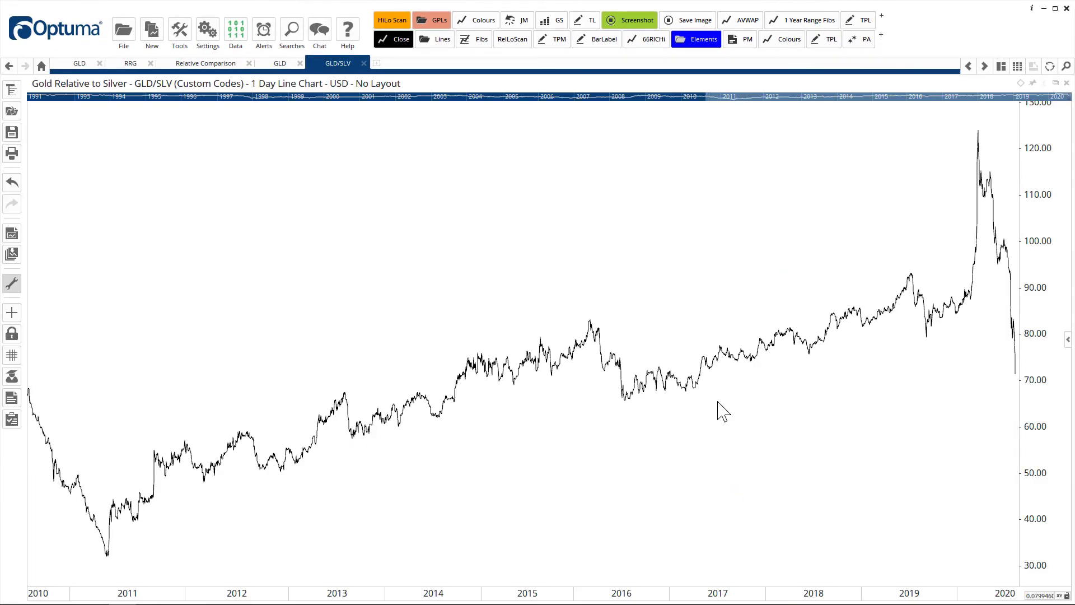
scroll(553, 240, up, 8)
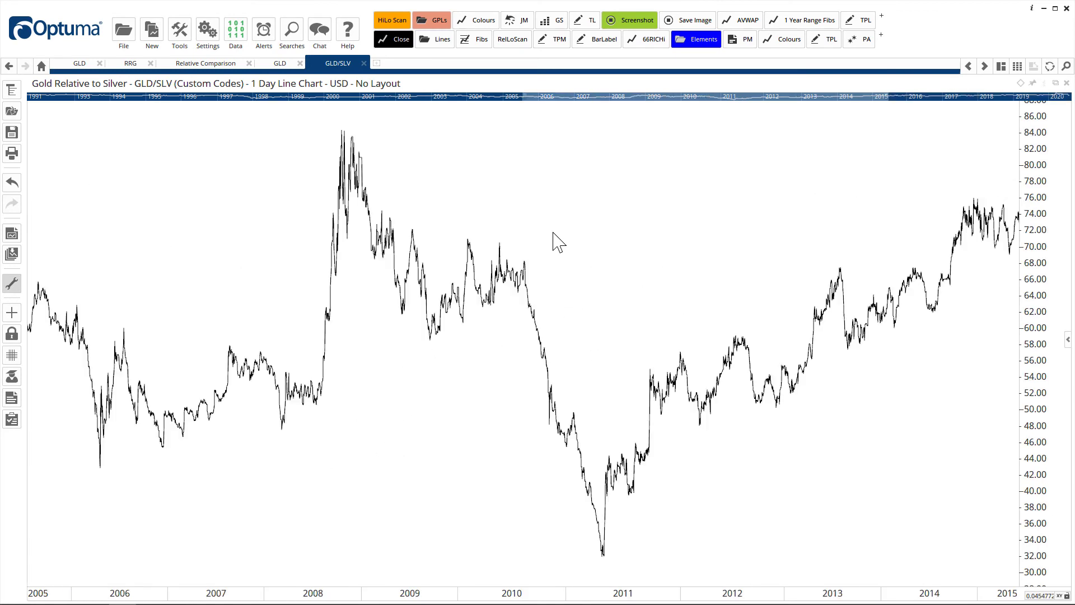
Narrow the GLD/SLV ratio chart to roughly May 2017 through July 2020.
drag(521, 219, 206, 212)
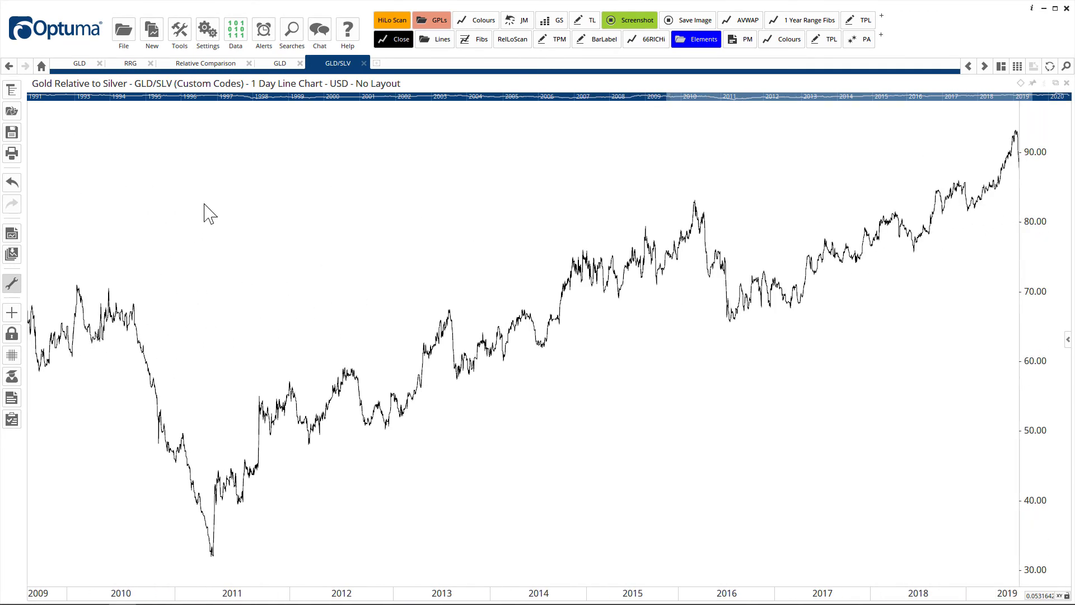
drag(866, 392, 565, 350)
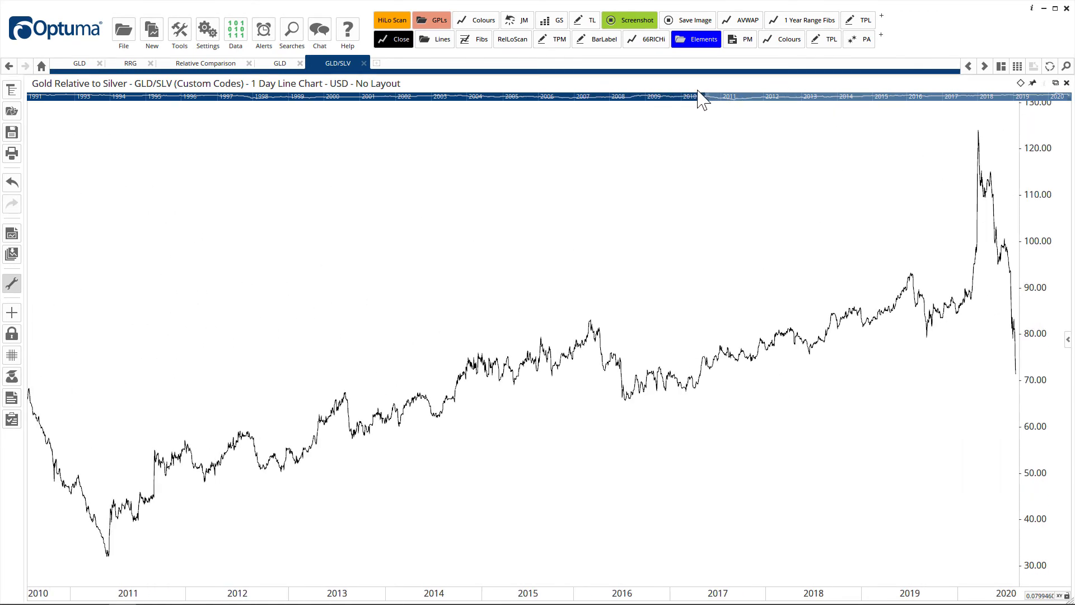
drag(707, 96, 953, 132)
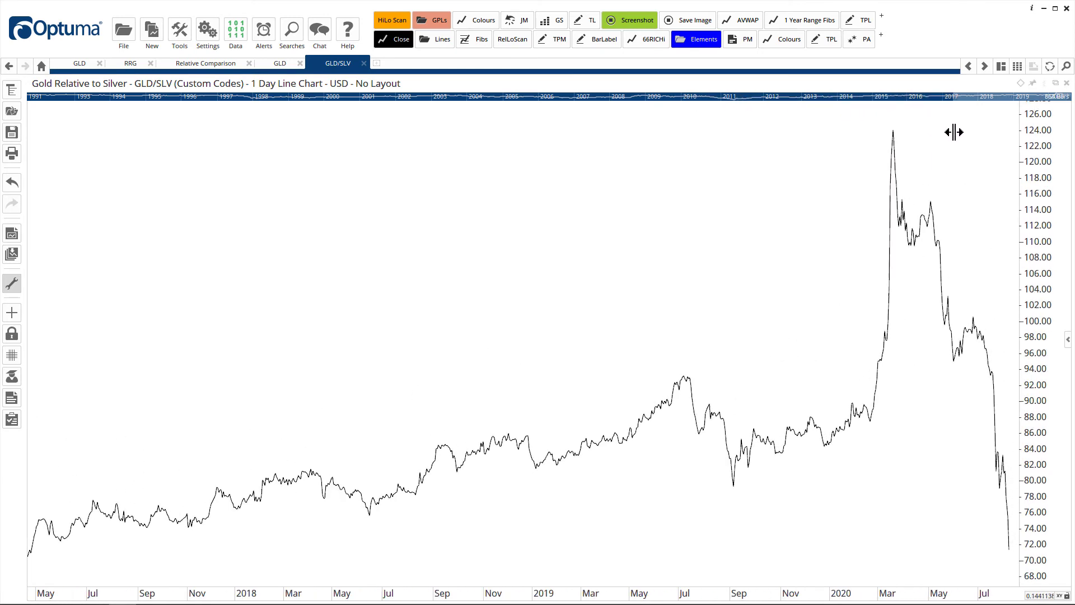
click(281, 65)
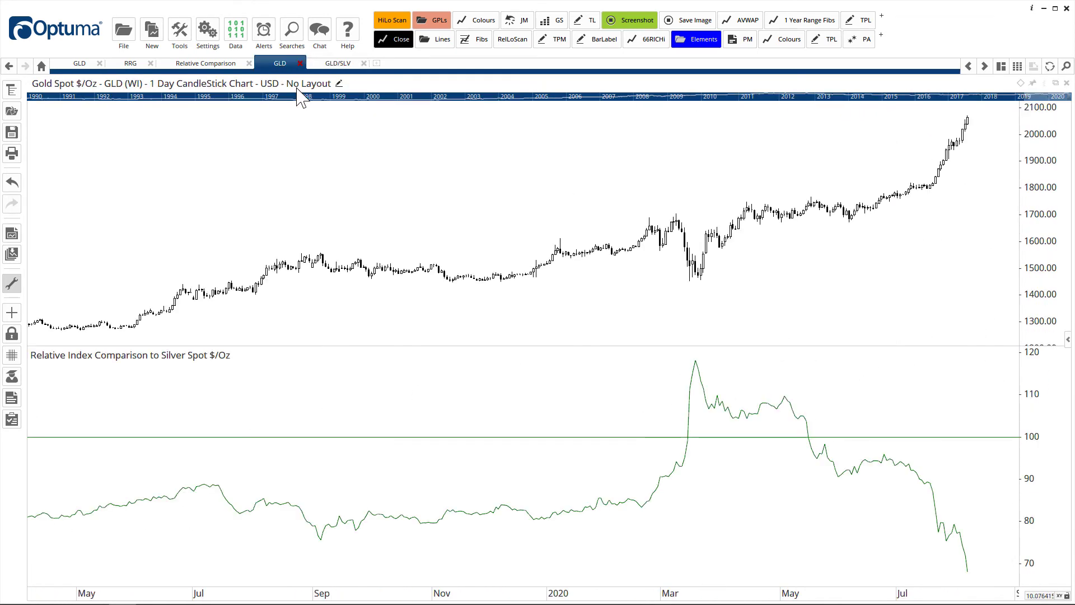
click(336, 65)
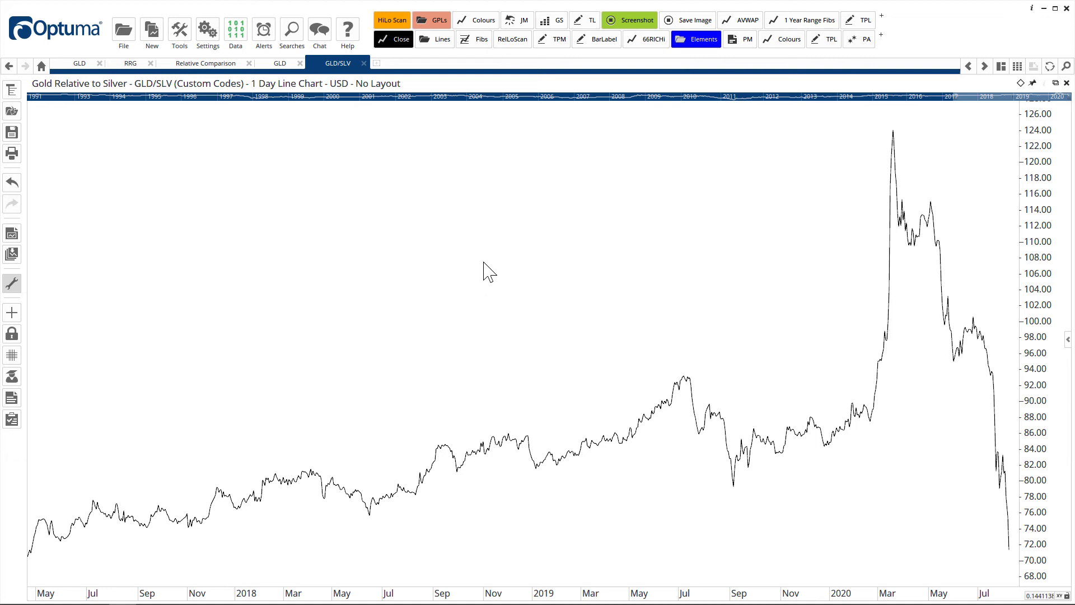
Show the 1 Day and 1 Week RRGs of GLD against Silver Spot and inspect a weekly tail point.
click(129, 70)
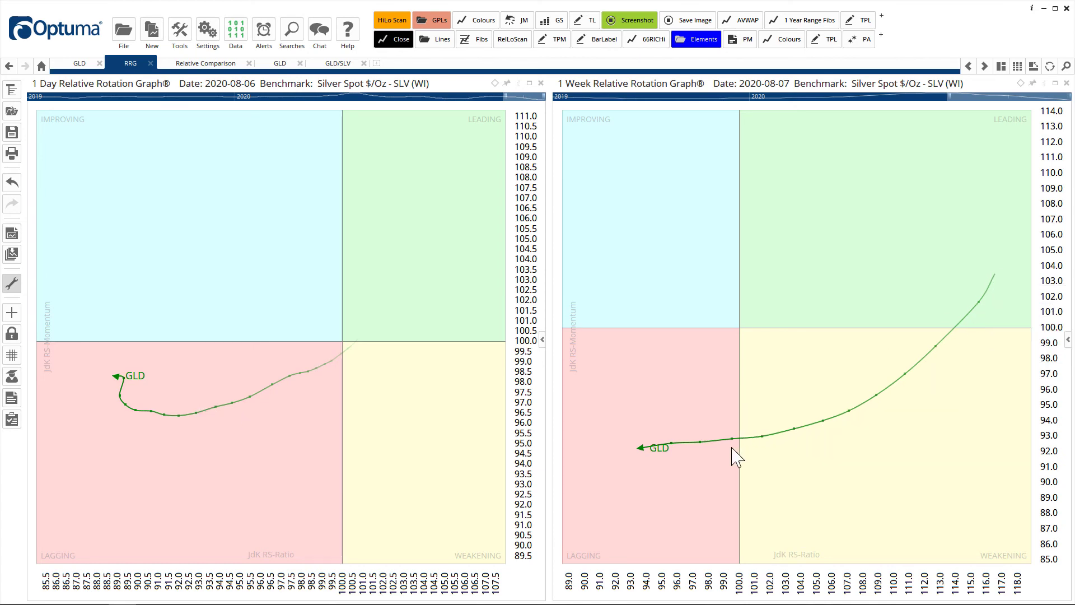
mouse_move(715, 442)
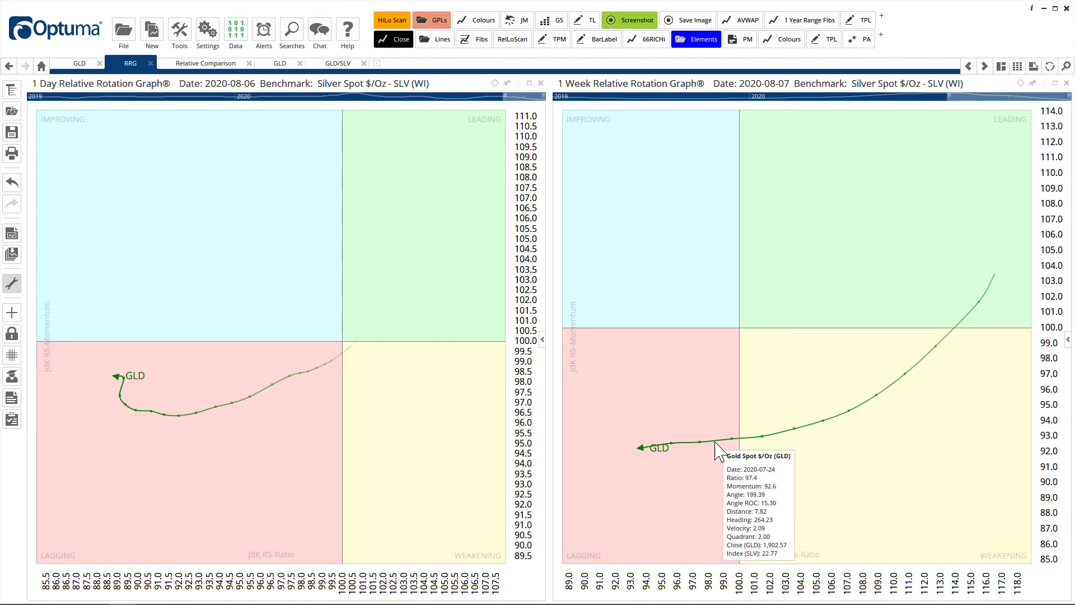